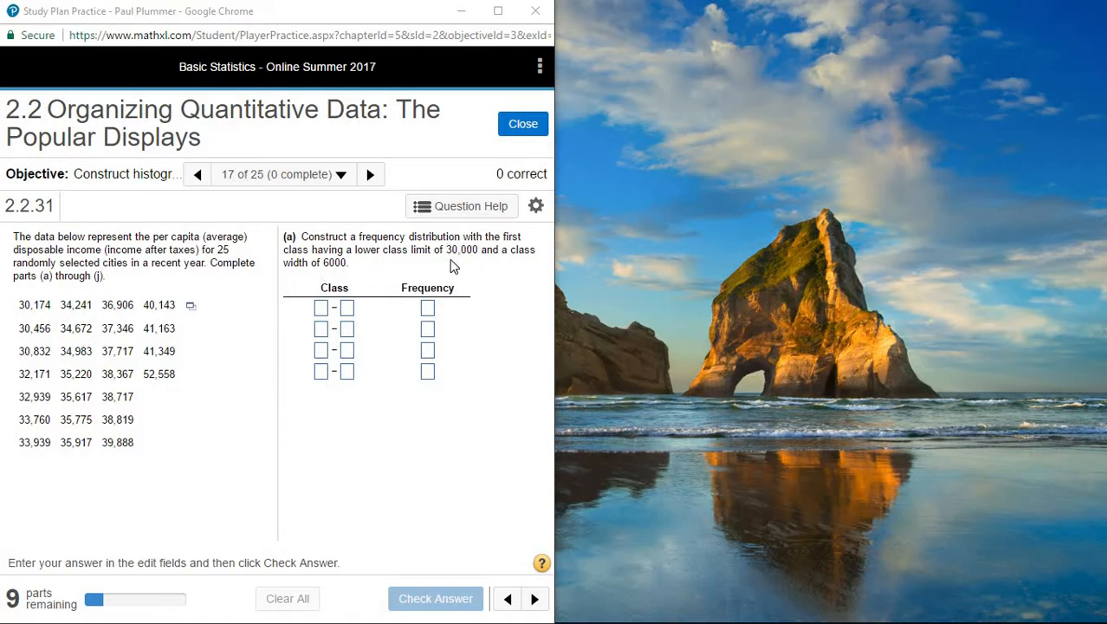
Enter 30000 and 36000 as the lower limits of the first and second classes in the frequency distribution.
left_click(323, 311)
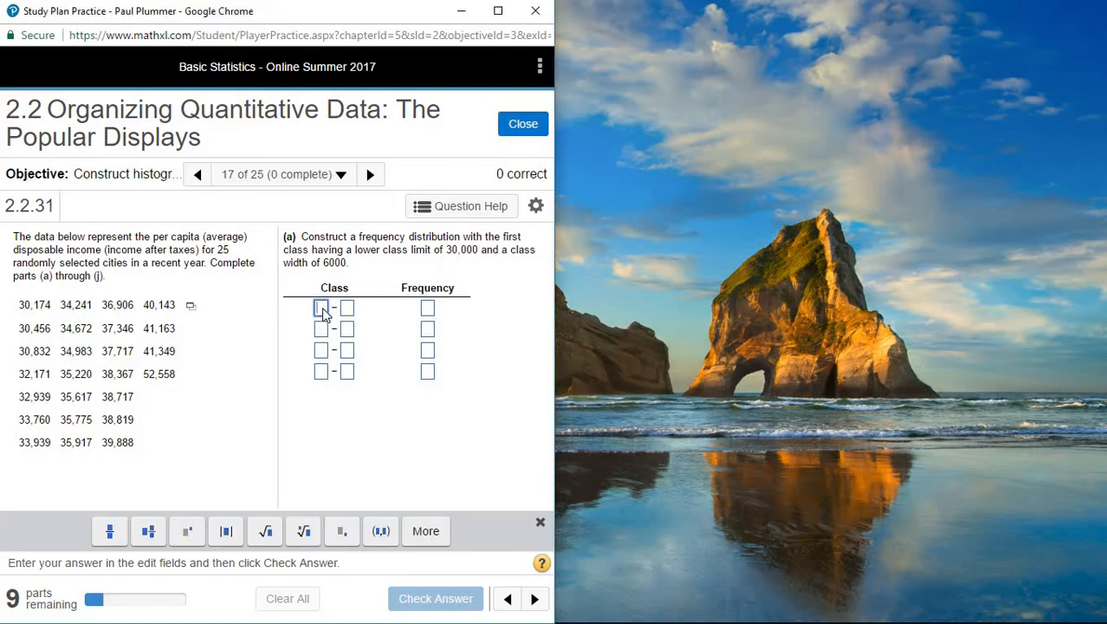
type("3000")
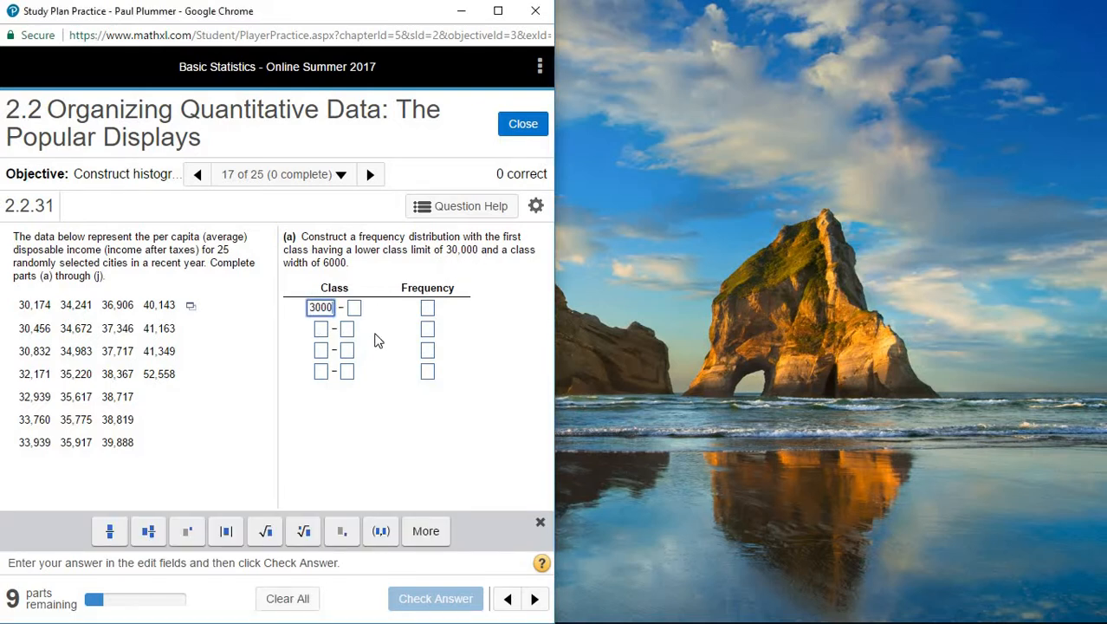
type("0")
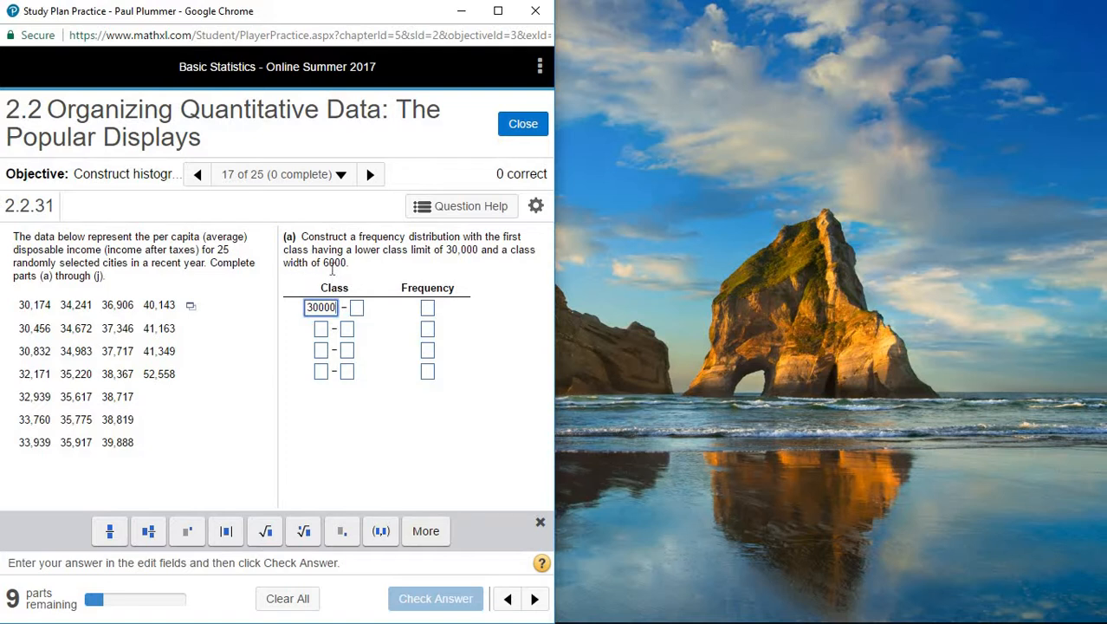
left_click(357, 312)
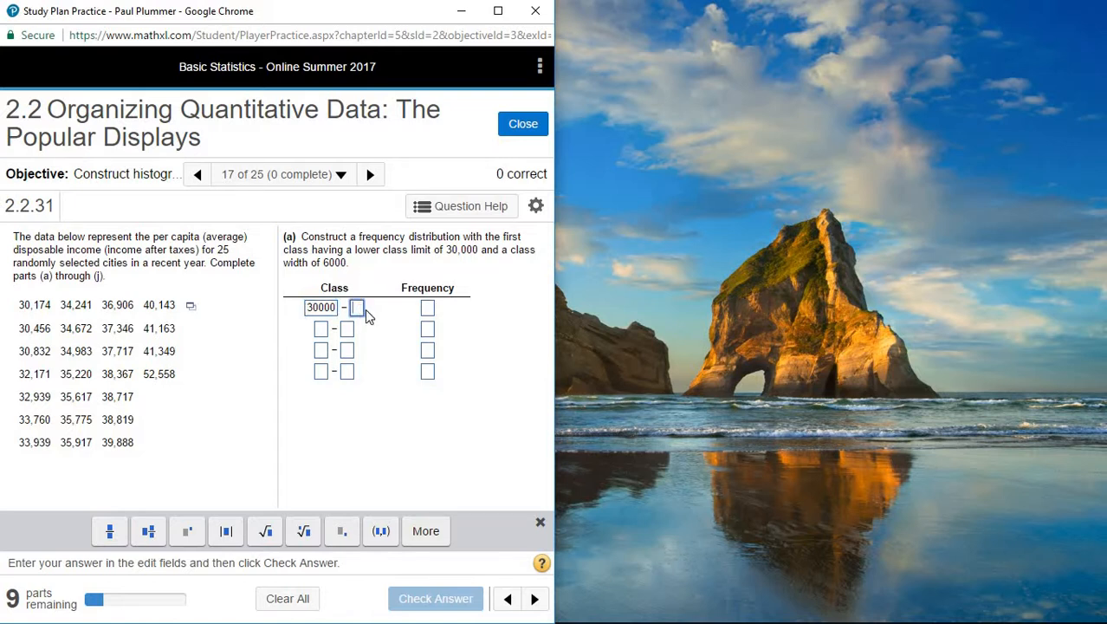
left_click(320, 333)
type("3600")
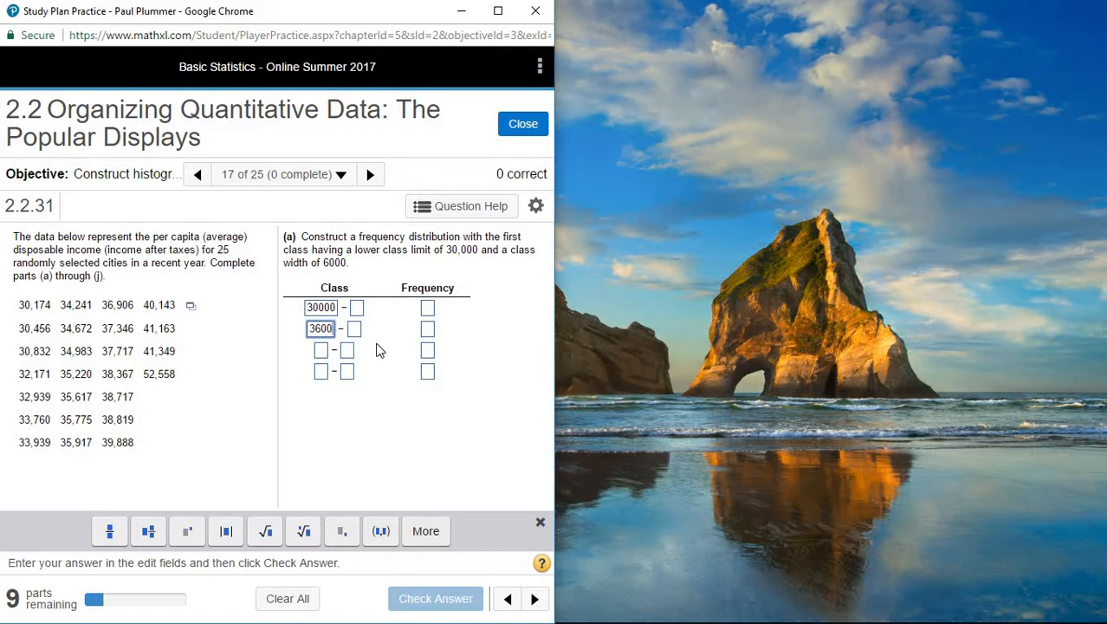
type("0")
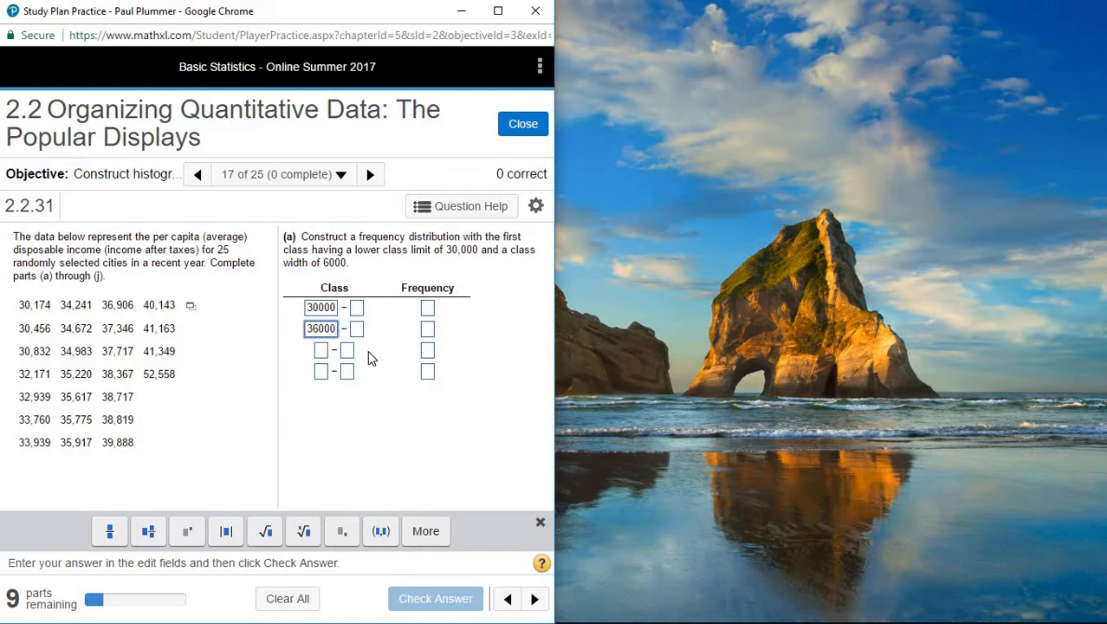
Enter 35999 as the upper limit of the first class.
left_click(358, 309)
type("3")
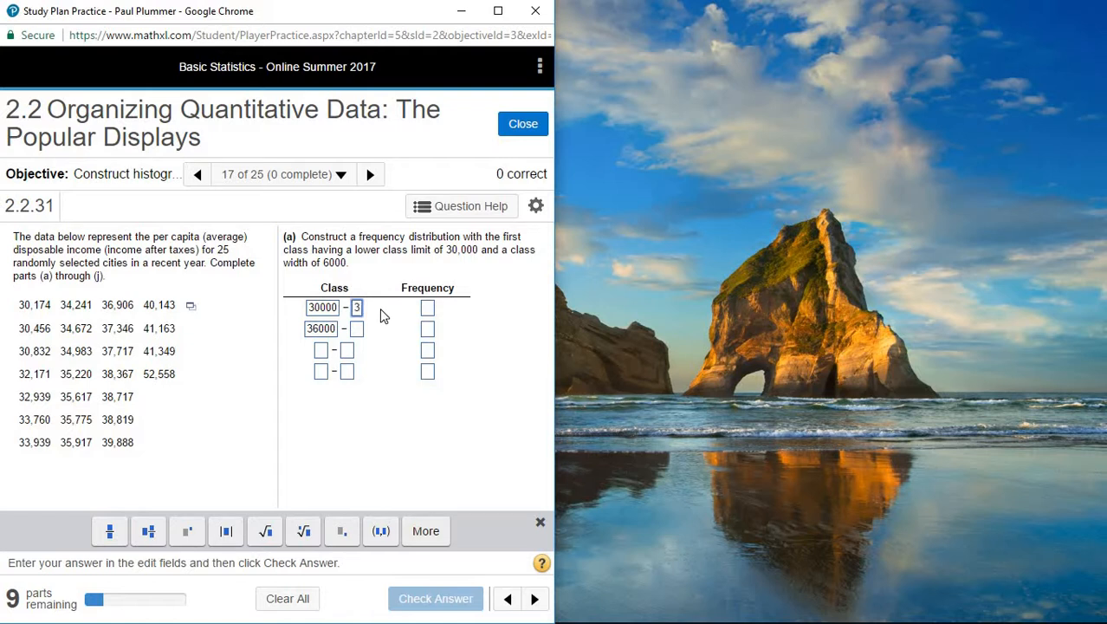
type("5999")
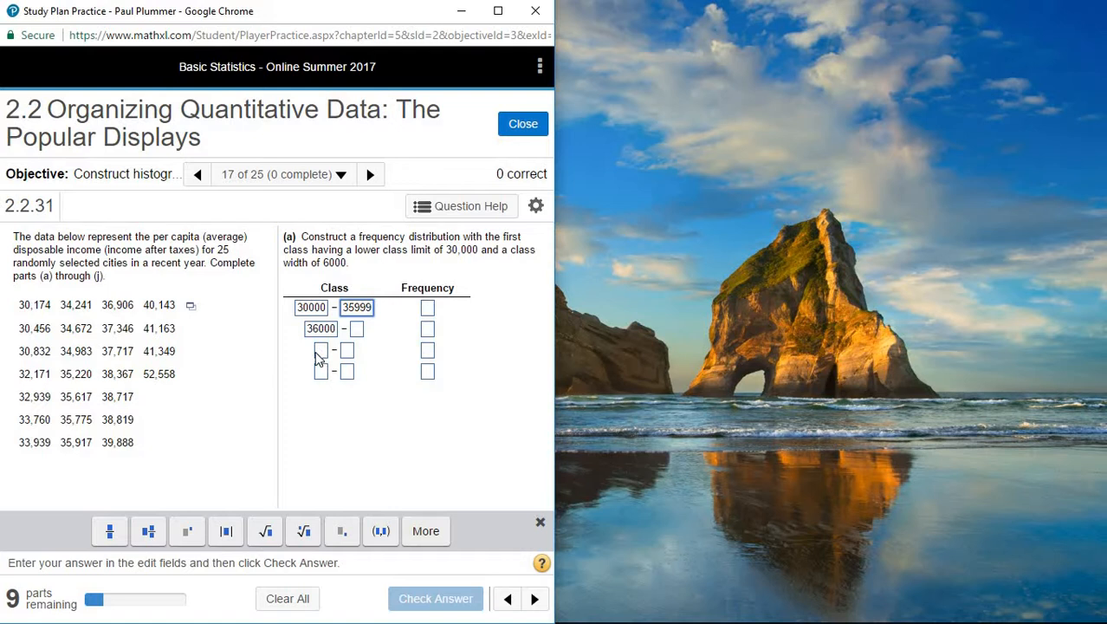
Enter 42000 and 48000 as the lower limits of the third and fourth classes.
left_click(321, 355)
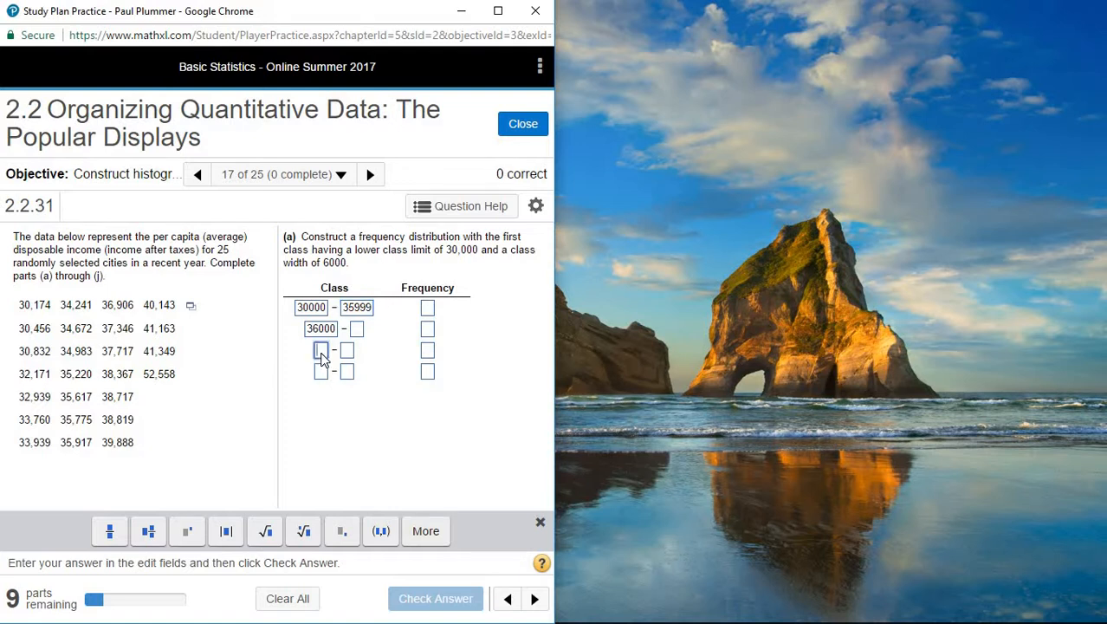
type("42000")
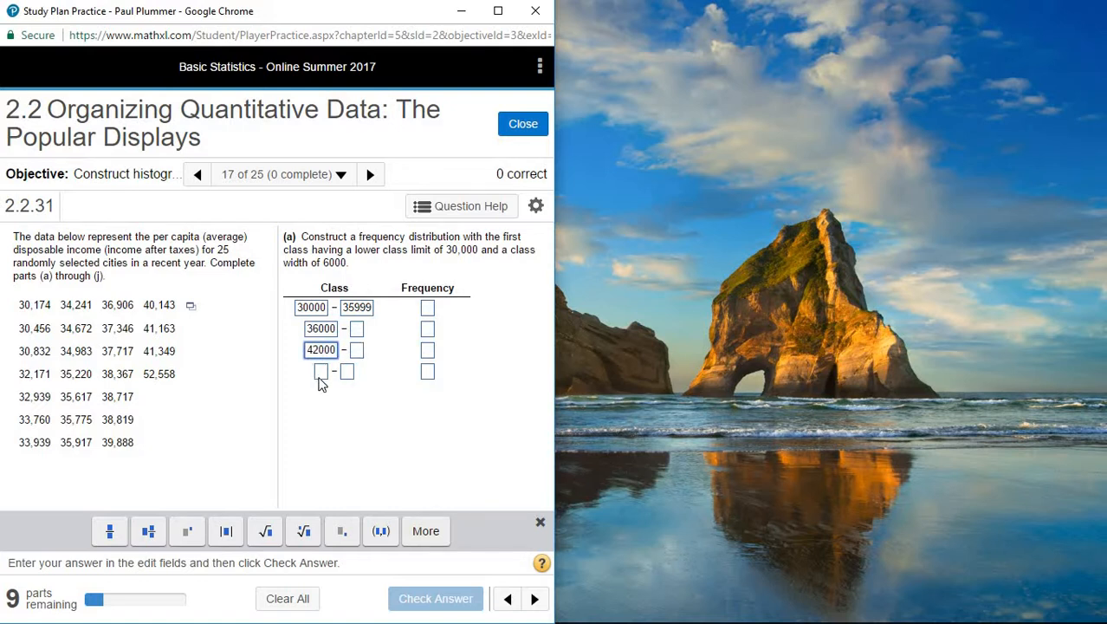
left_click(320, 375)
type("480")
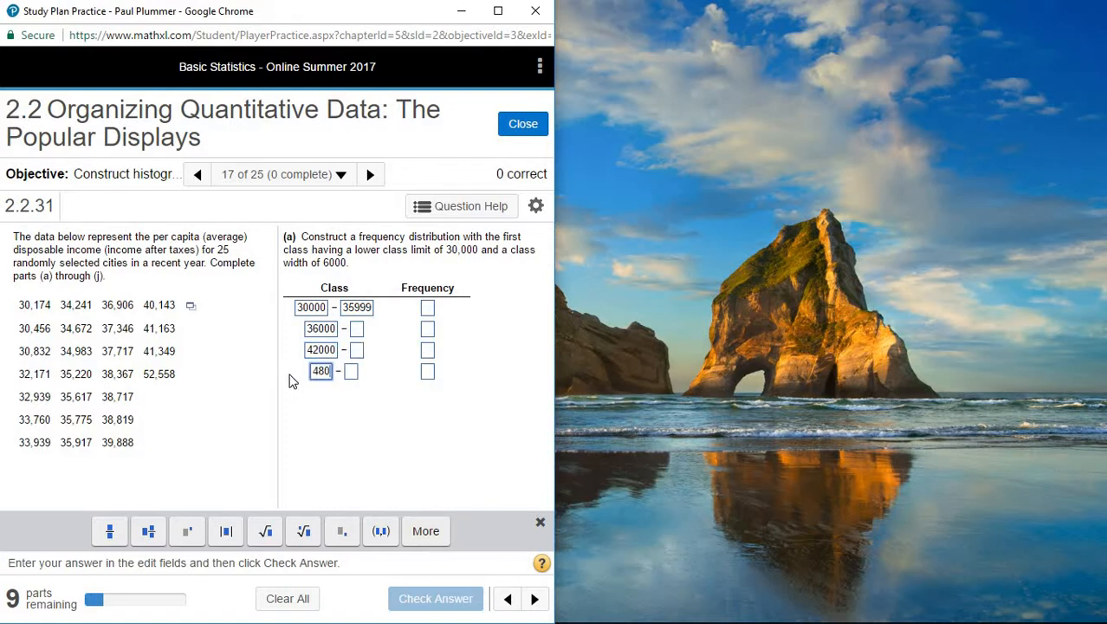
type("00")
Enter 41999, 47999 and 53999 as the upper limits of the second, third and fourth classes.
left_click(357, 330)
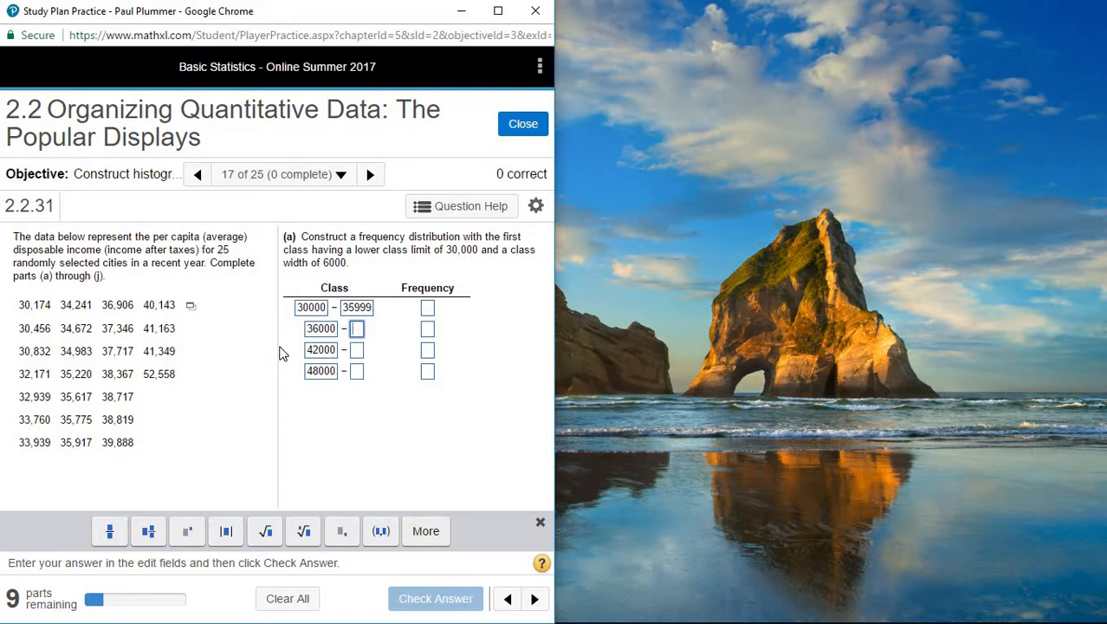
type("41999")
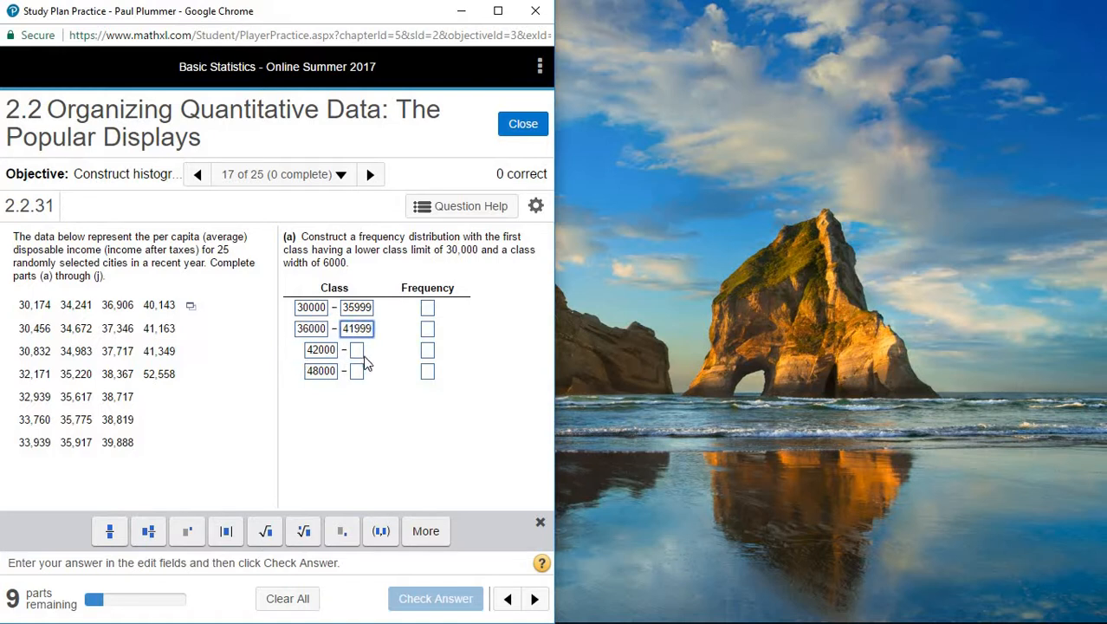
left_click(357, 353)
type("479")
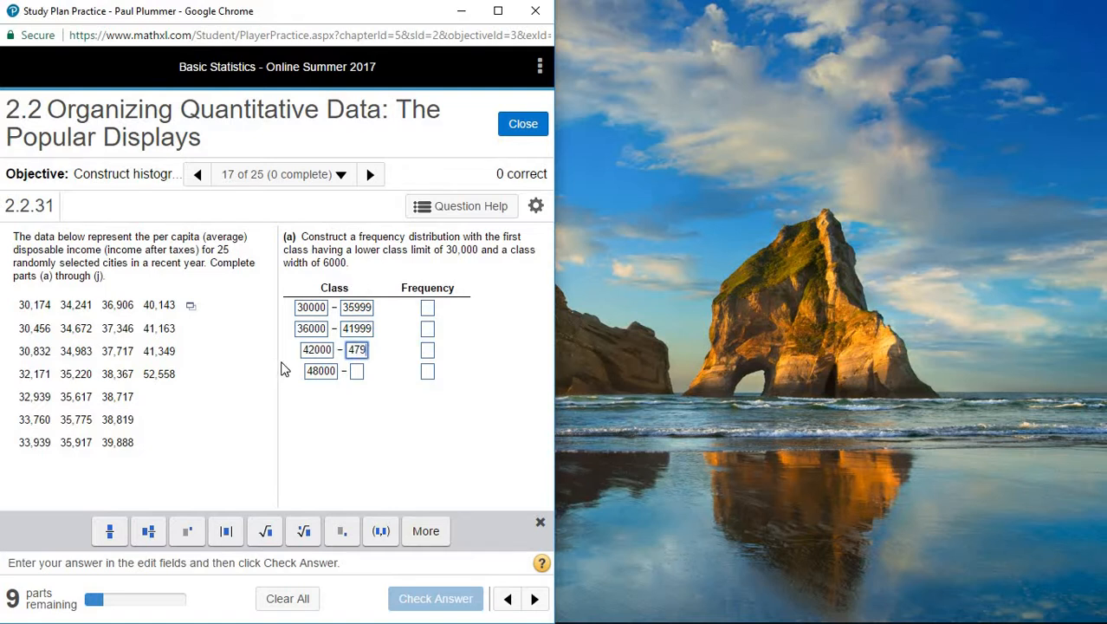
type("99")
left_click(357, 372)
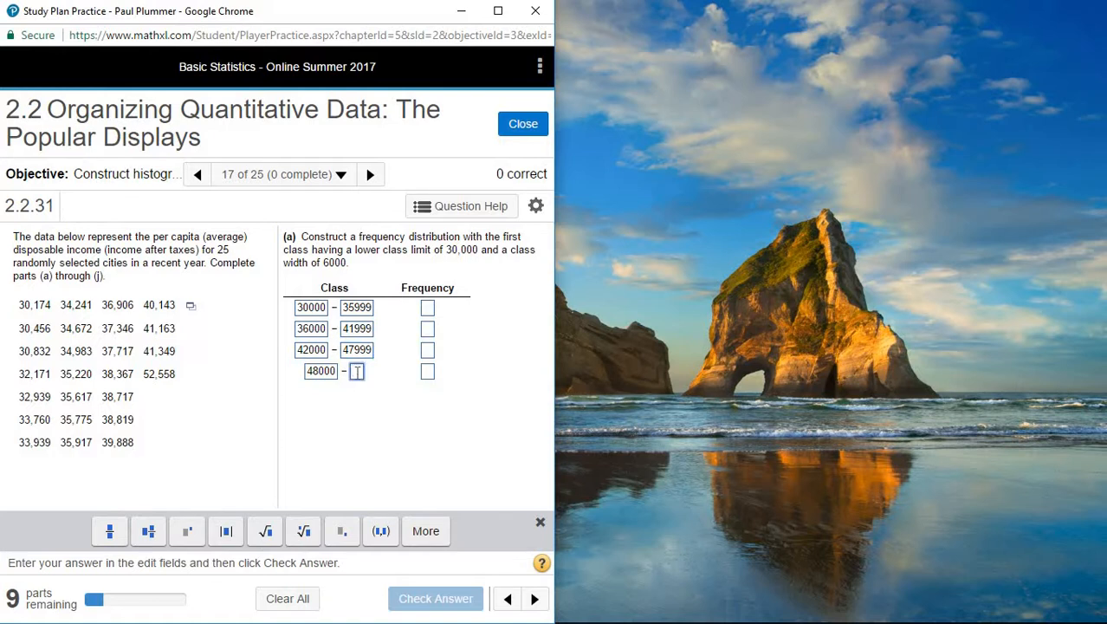
type("53")
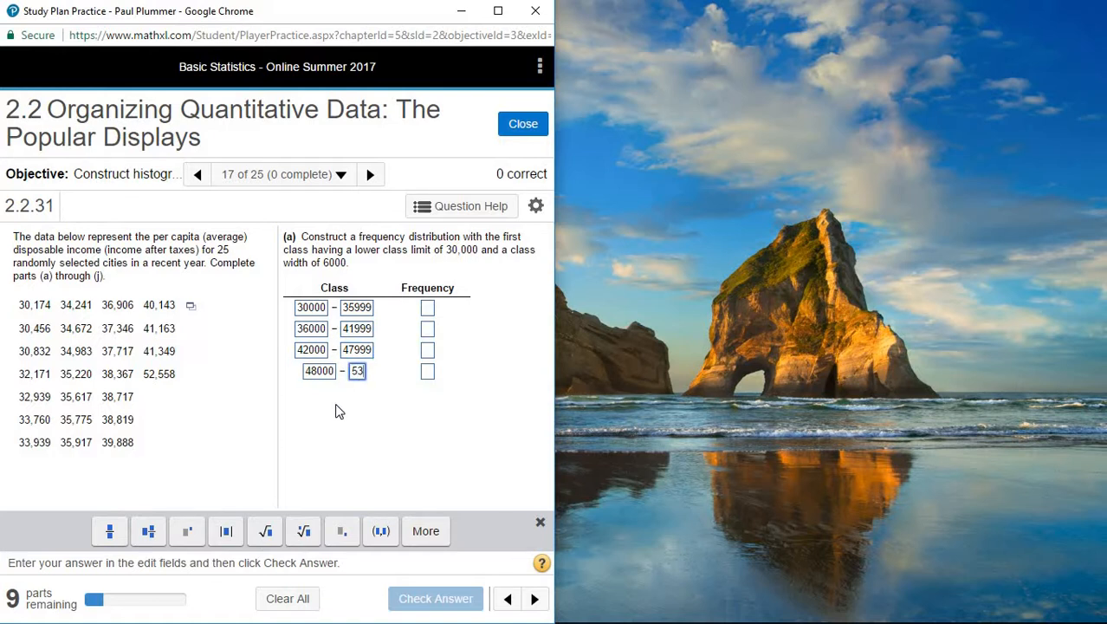
type("999")
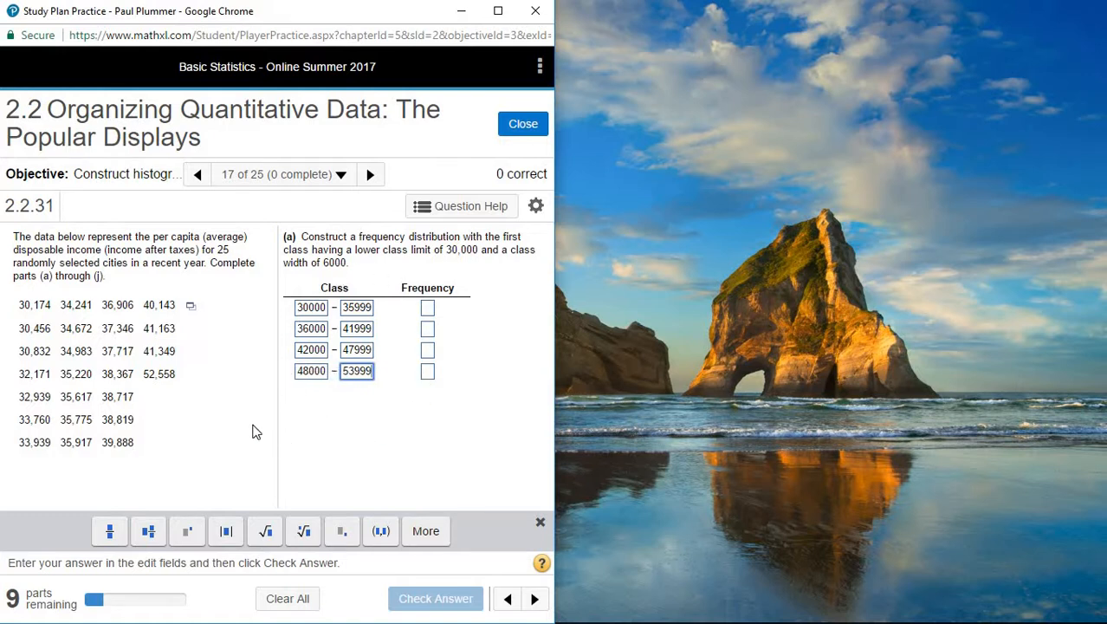
Open the income data table in StatCrunch and place its window beside the exercise.
left_click(191, 309)
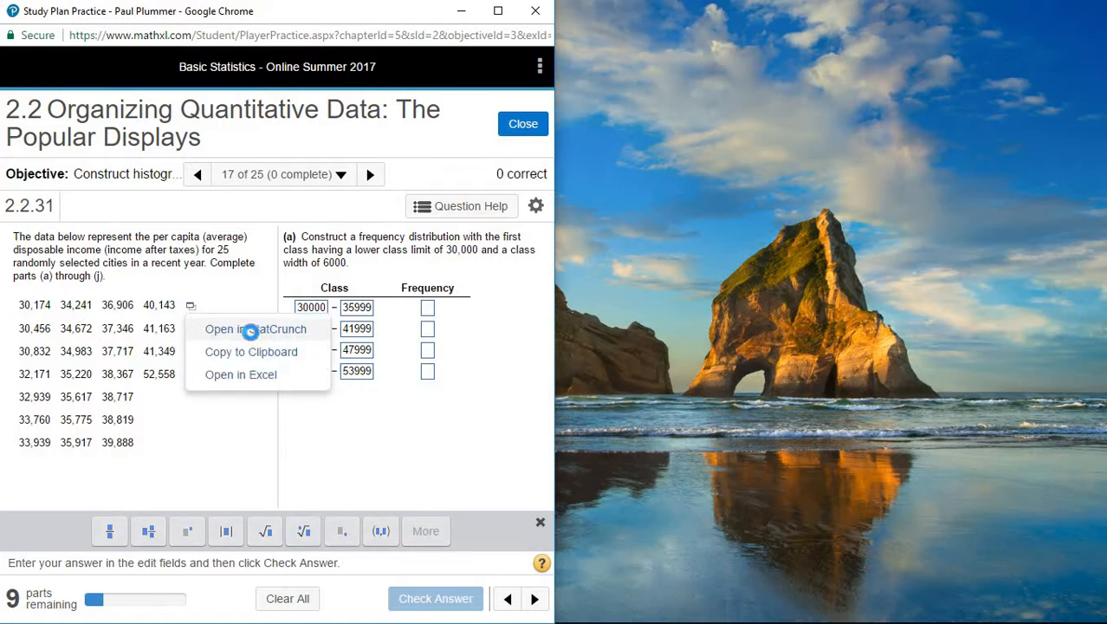
left_click(251, 330)
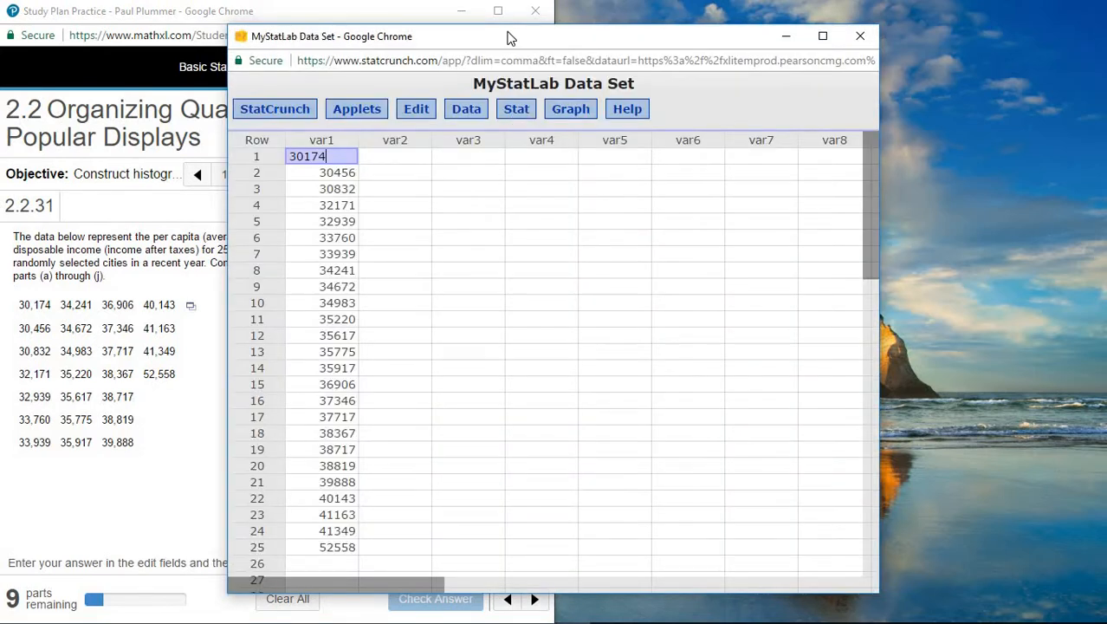
left_click_drag(515, 34, 1106, 104)
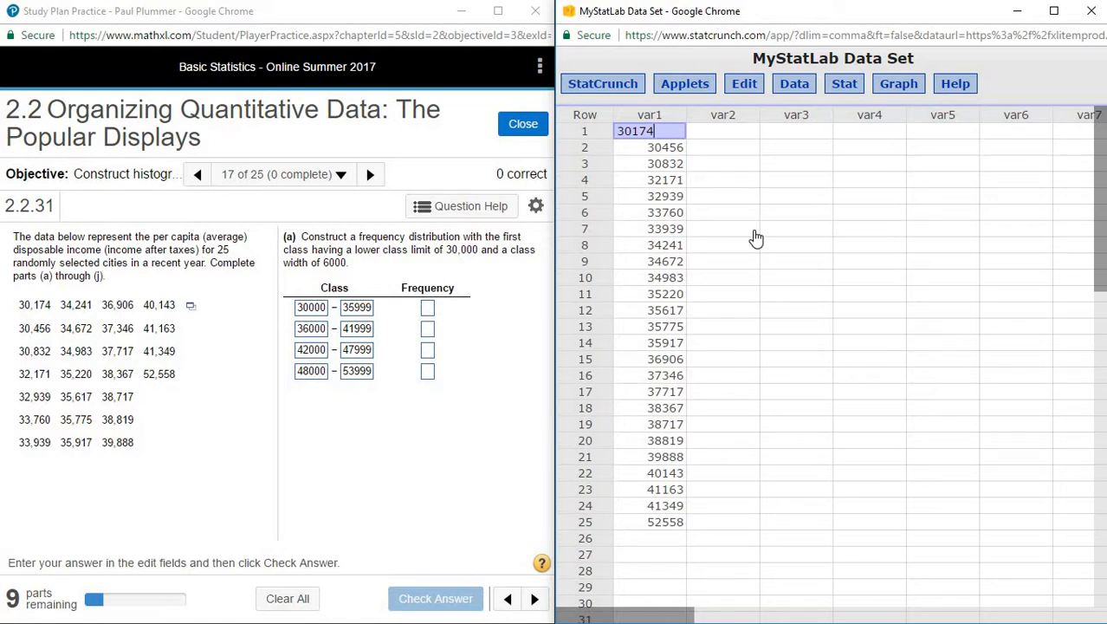
Try computing a frequency table for var1 with binning turned on, and close the results.
left_click(848, 87)
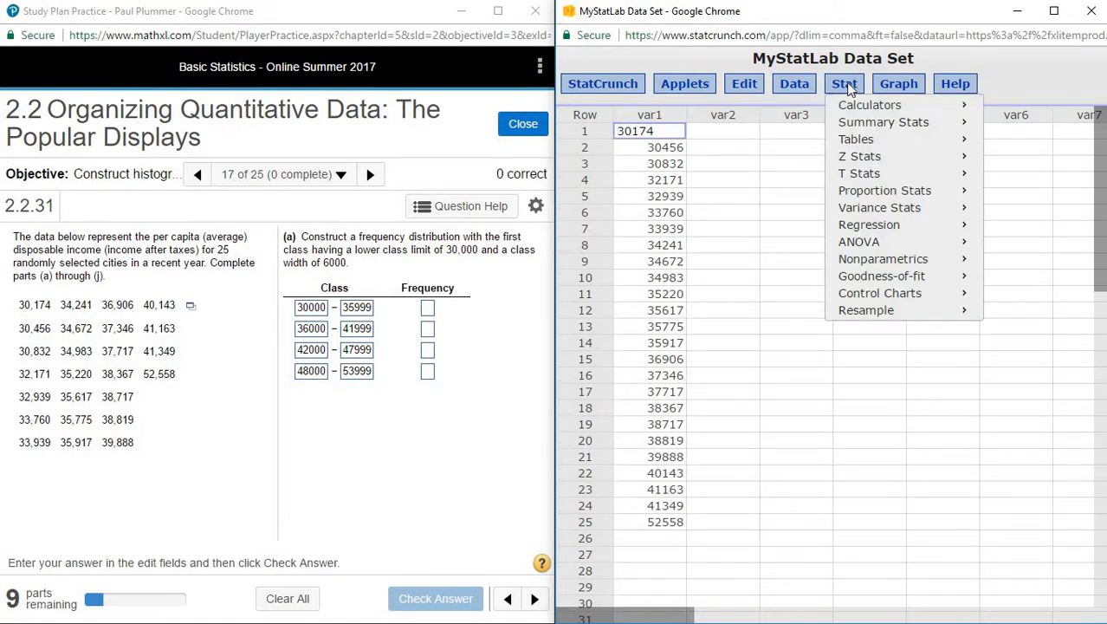
mouse_move(853, 145)
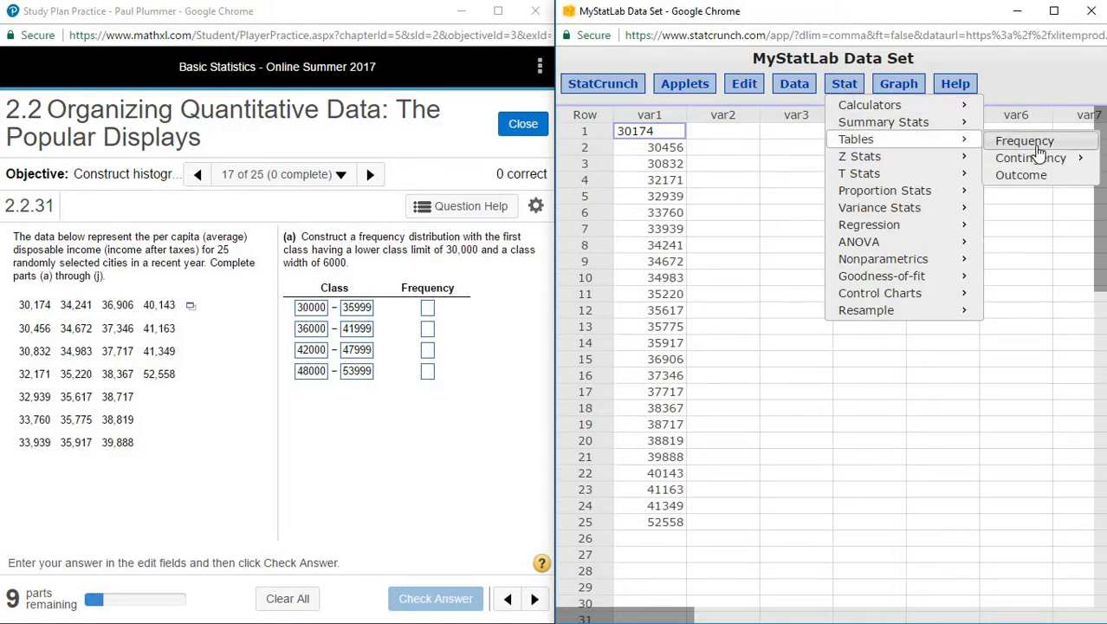
left_click(1038, 152)
left_click(645, 143)
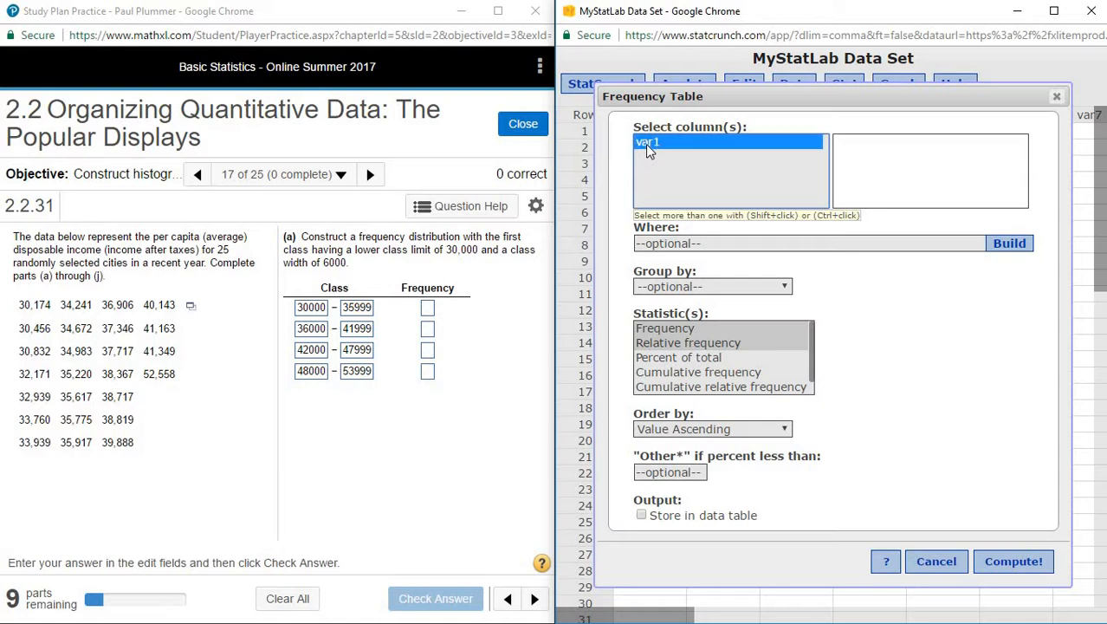
left_click(1015, 565)
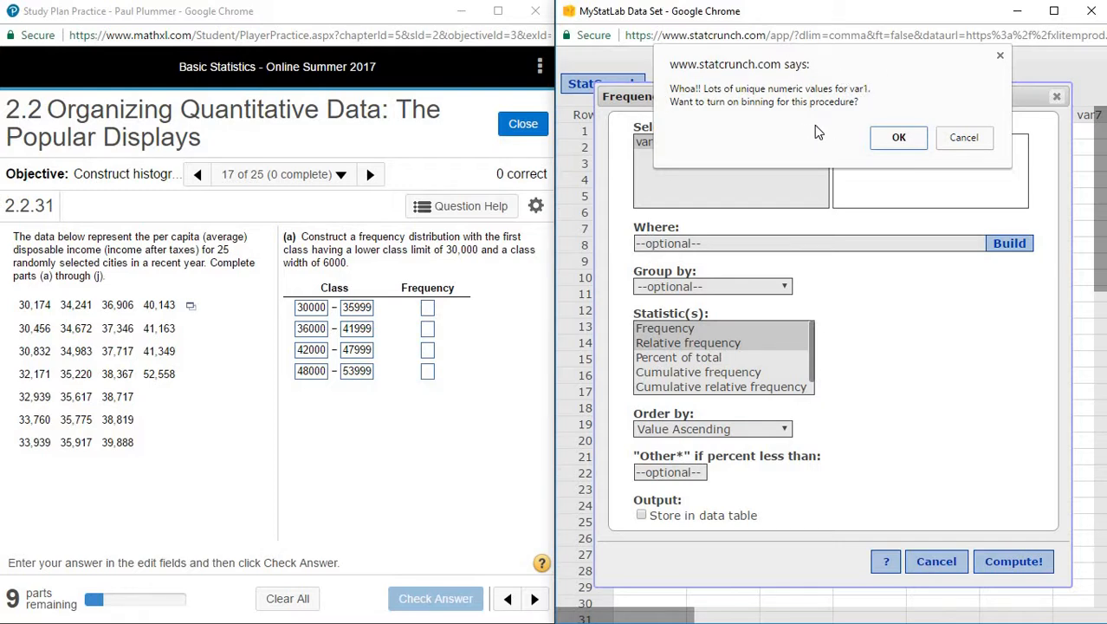
left_click(901, 138)
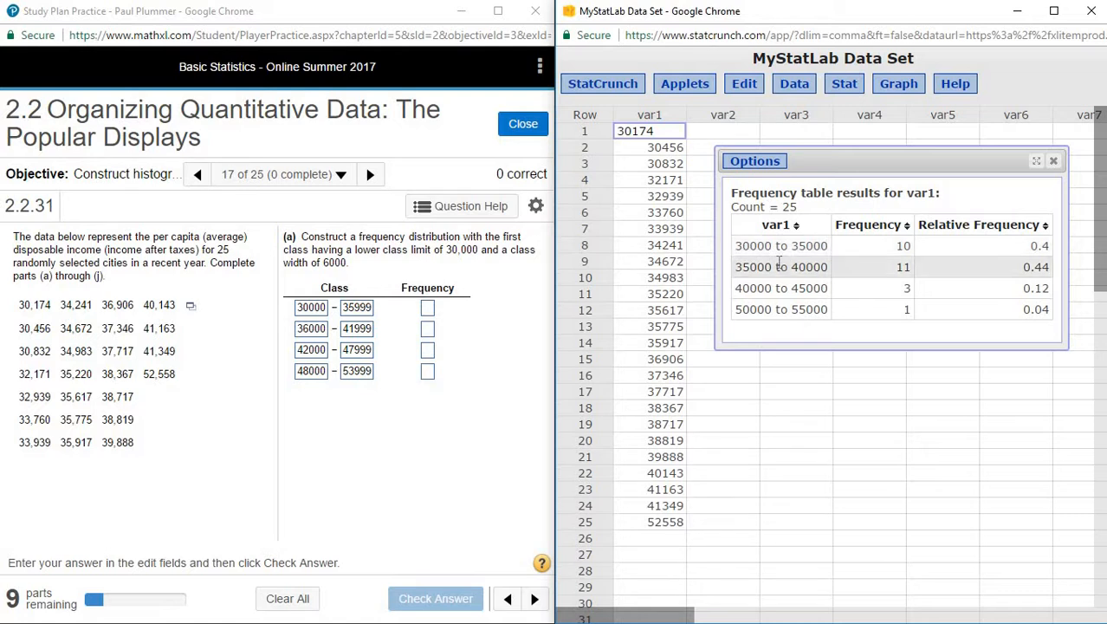
left_click(1053, 162)
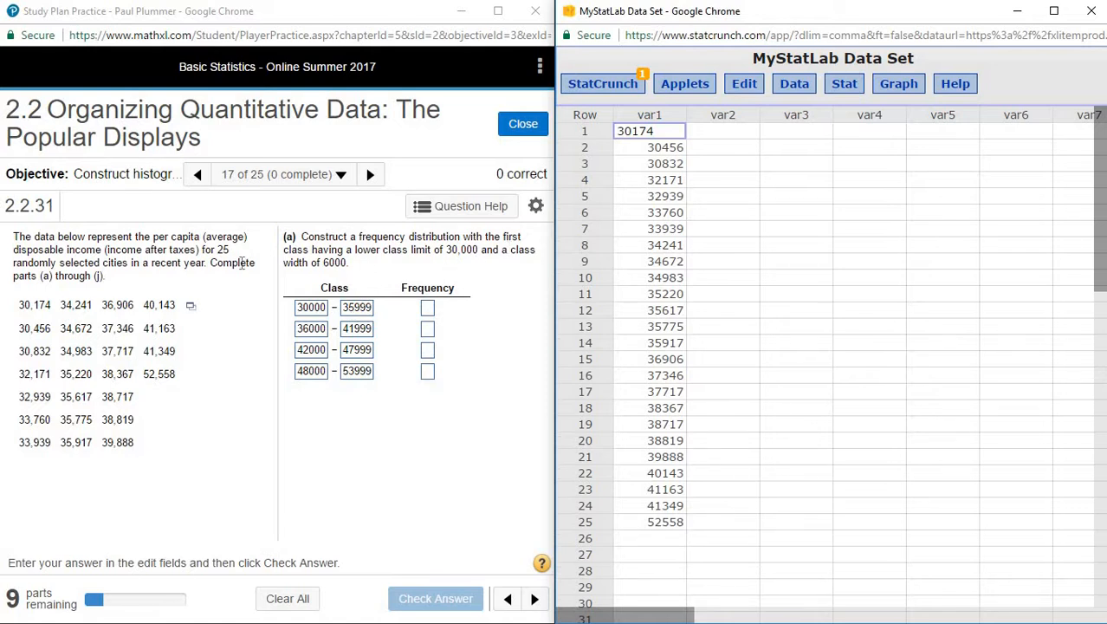
Create a frequency histogram of var1 with bins starting at 30000, a bin width of 6000 and values above the bars.
left_click(901, 90)
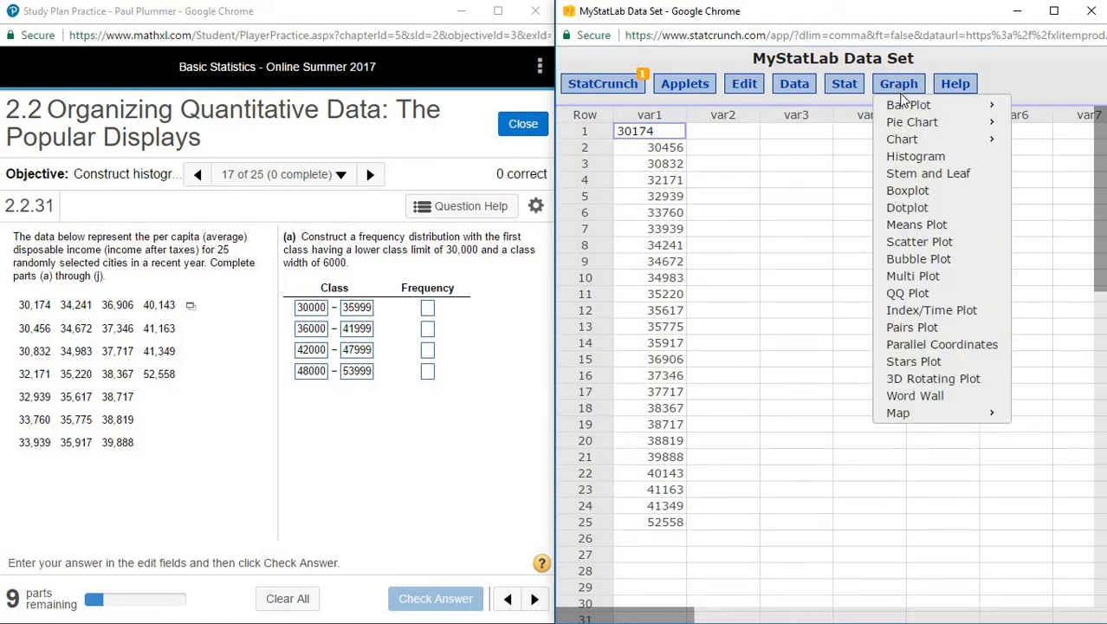
left_click(911, 159)
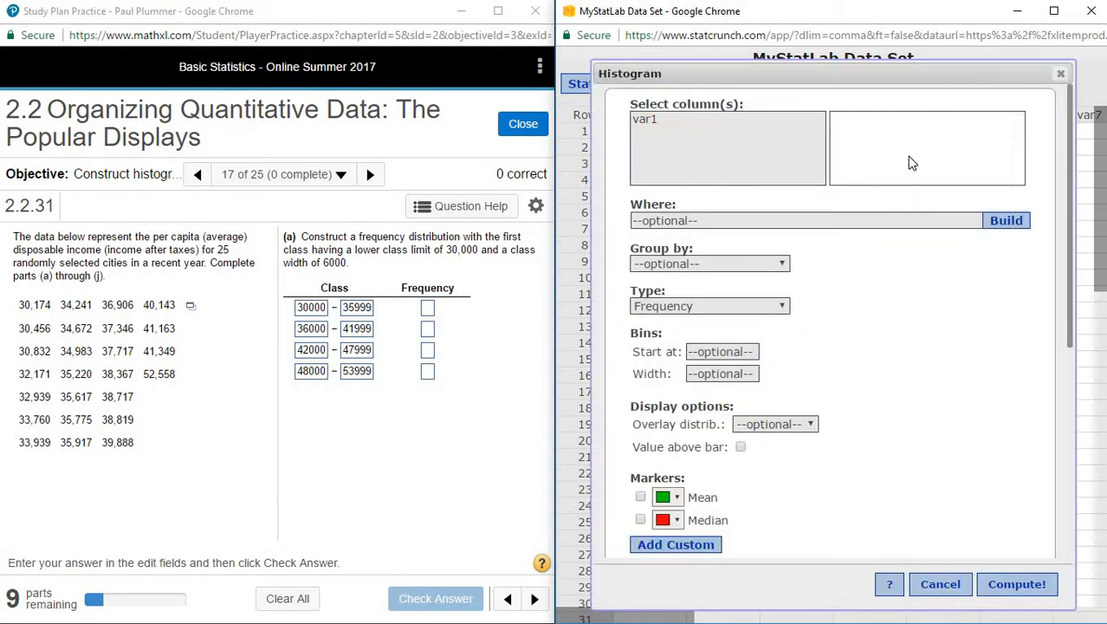
left_click(649, 118)
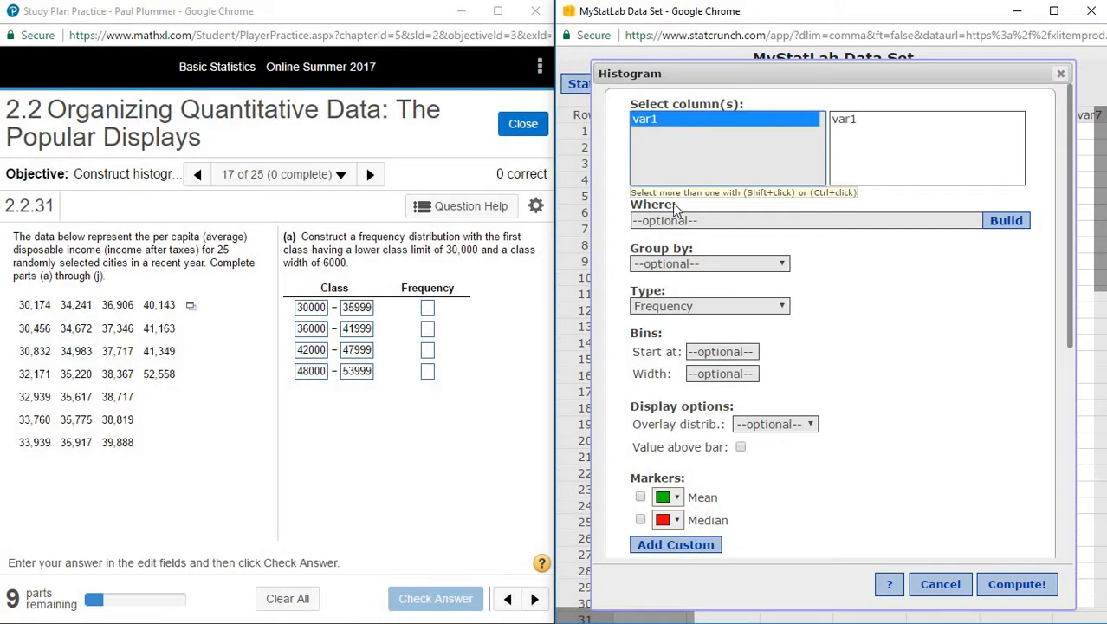
left_click(706, 351)
type("3")
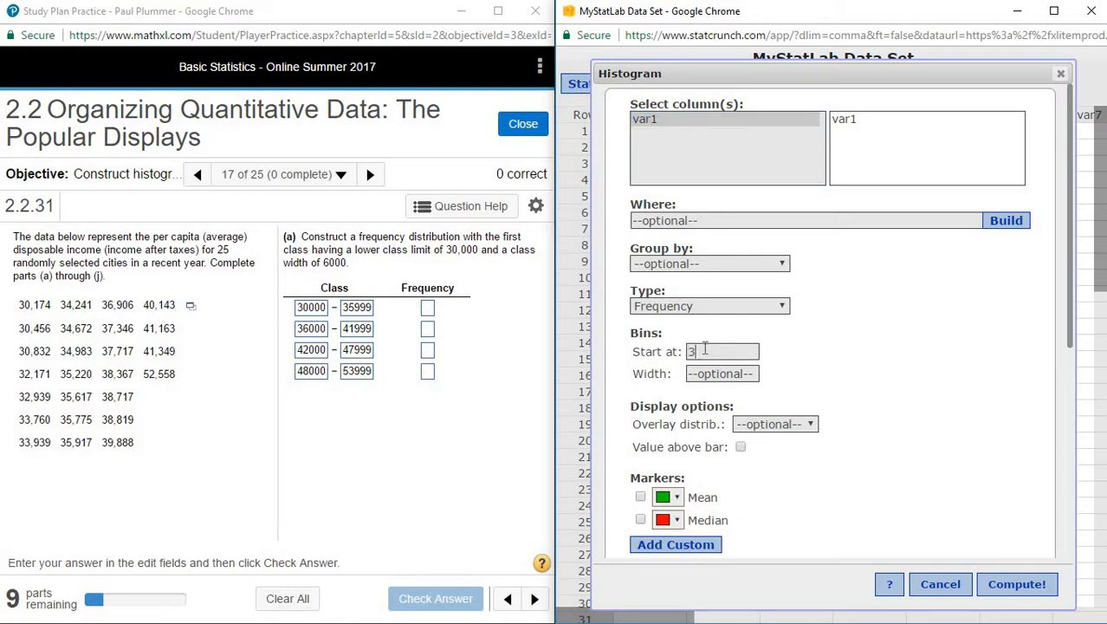
type("0006000")
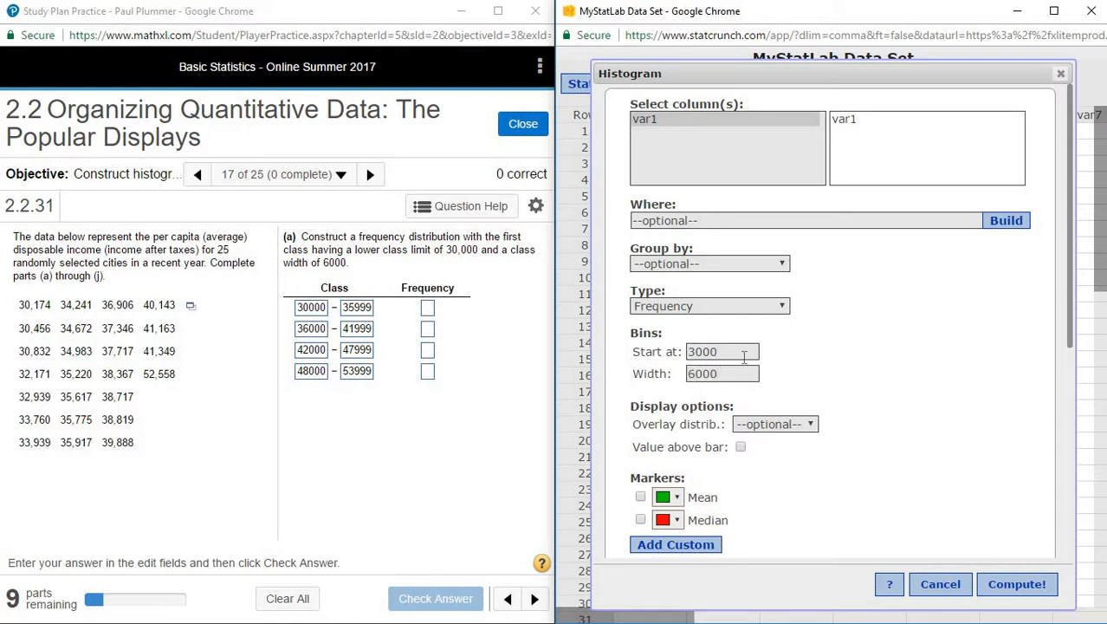
type("0")
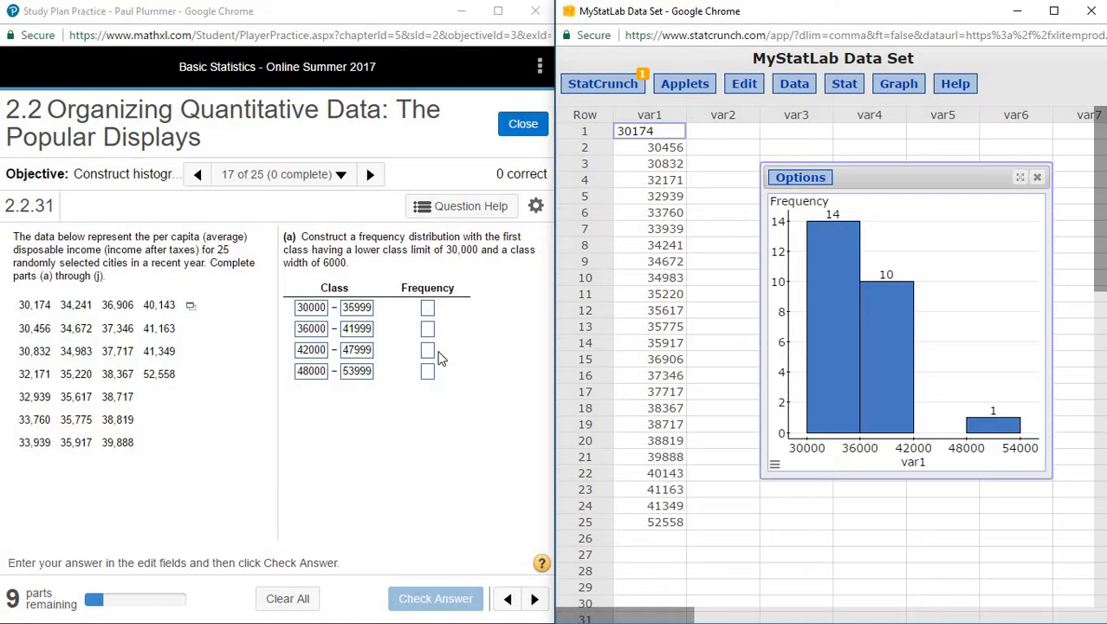
Enter 14, 10, 0 and 1 as the frequencies of the four classes and submit part (a) for checking.
left_click(427, 309)
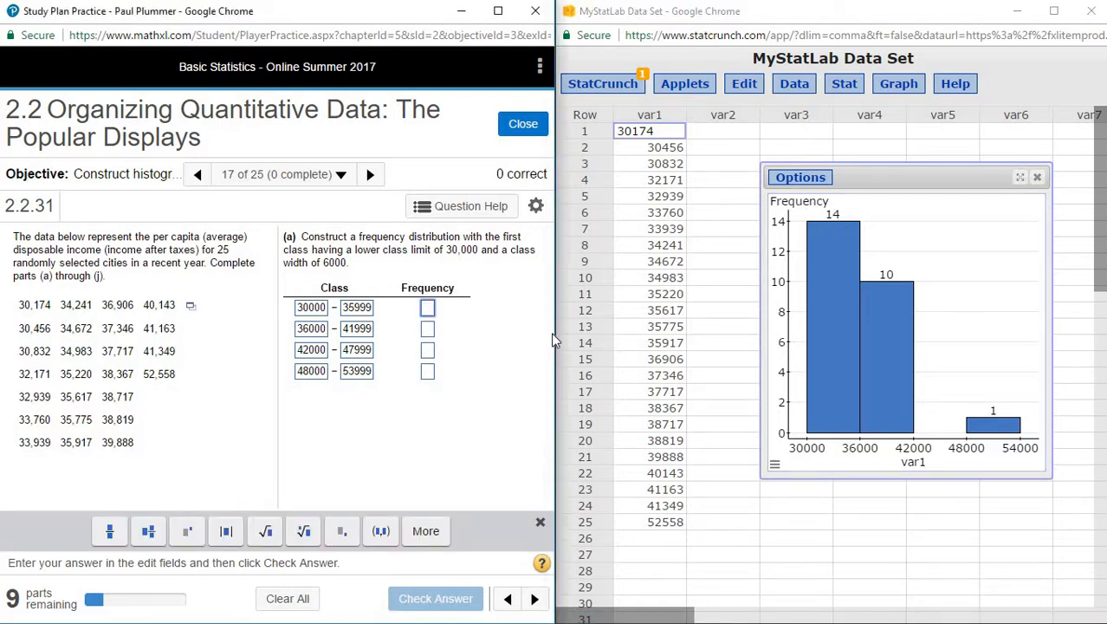
type("14")
left_click(427, 333)
type("10")
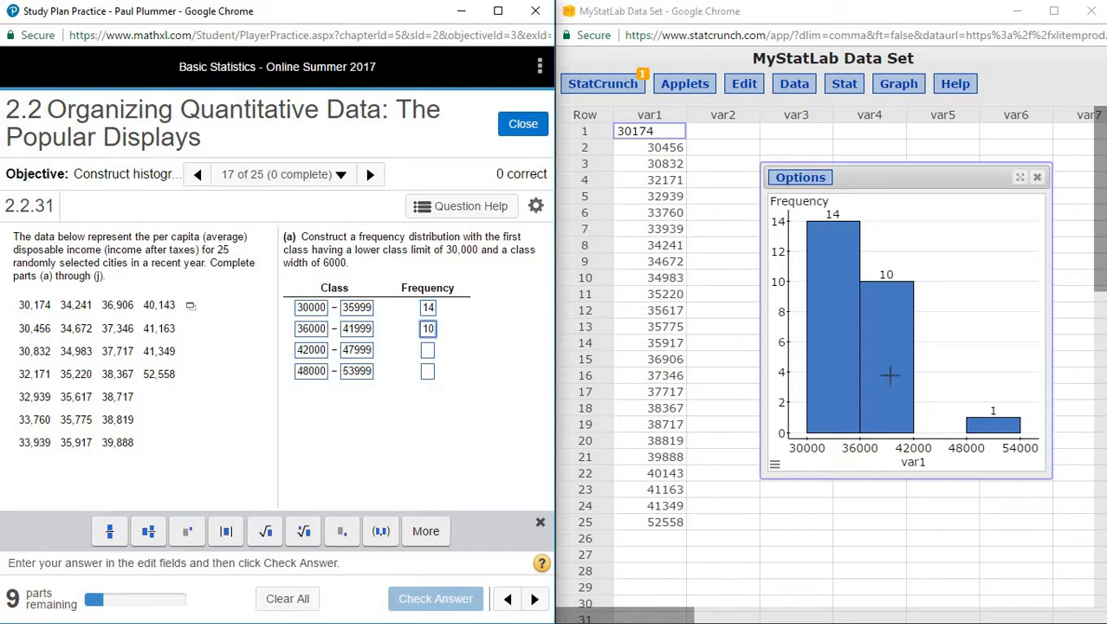
left_click(427, 352)
type("0")
left_click(427, 373)
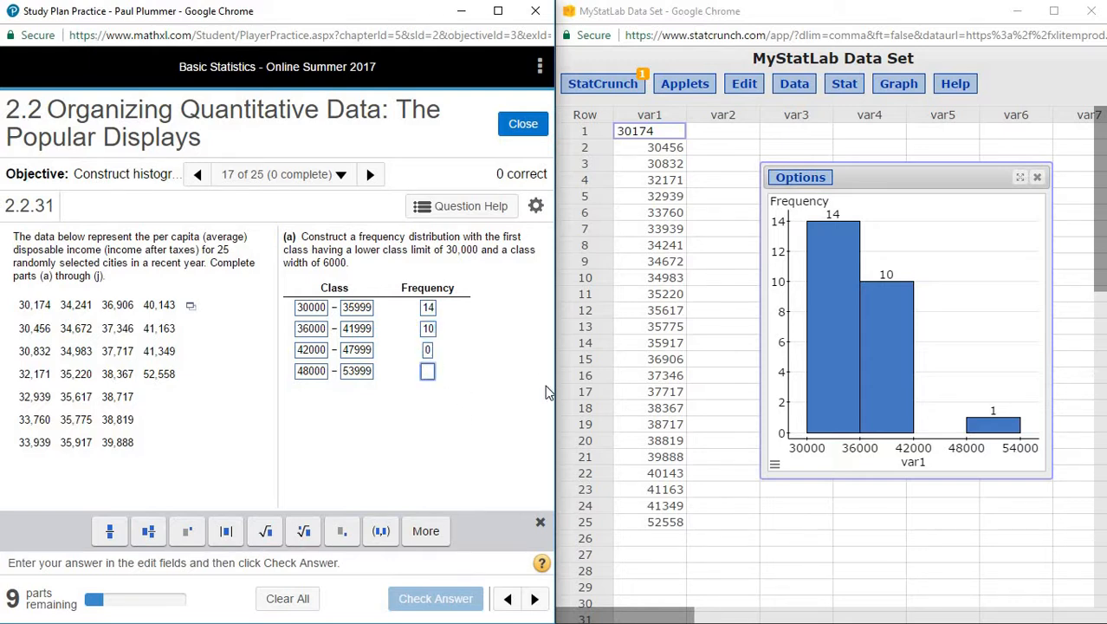
type("1")
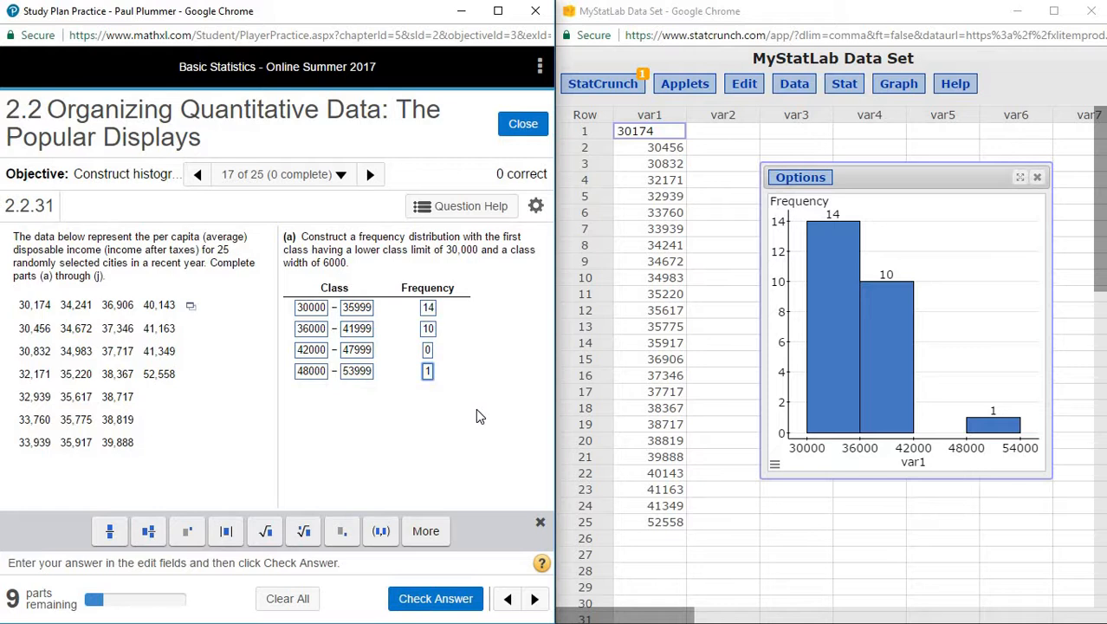
key("Return")
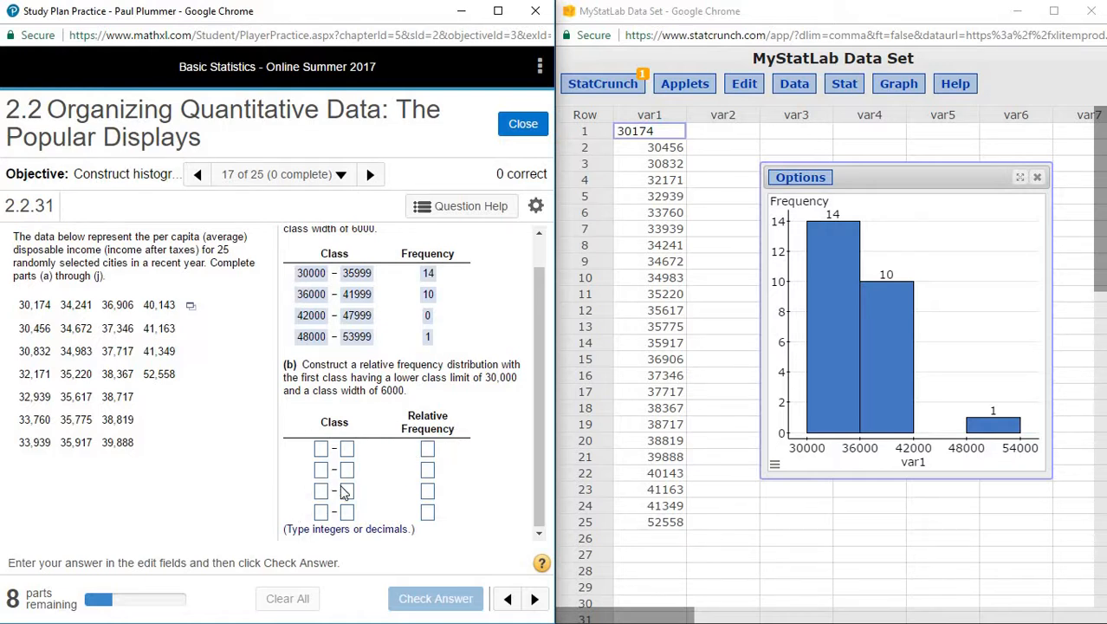
Change the var1 histogram's type to Relative Frequency and recompute it.
left_click(800, 178)
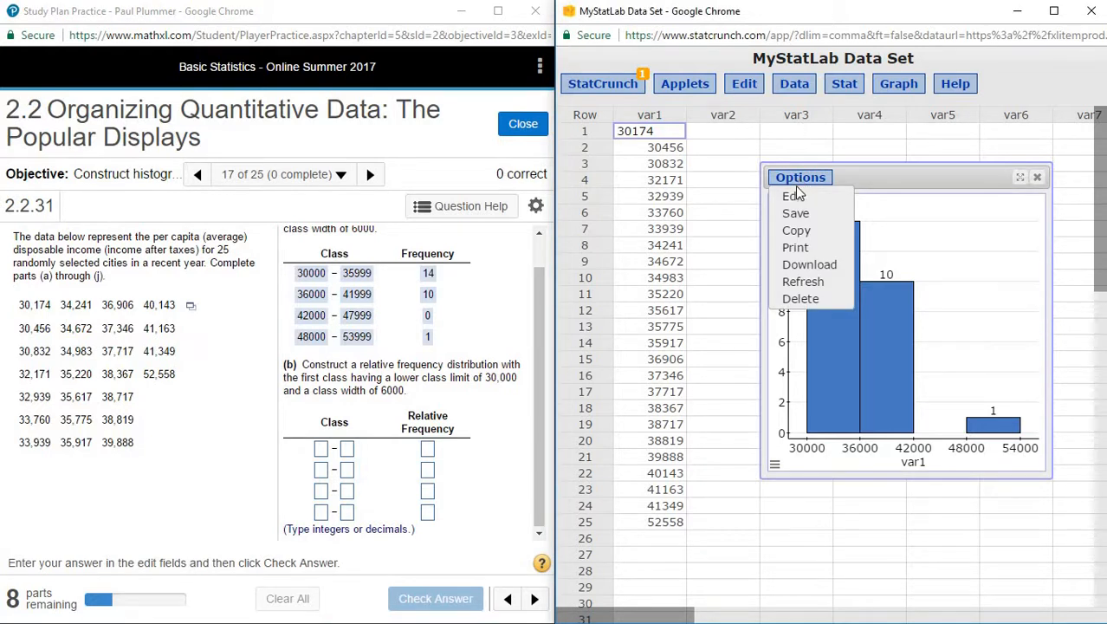
left_click(793, 199)
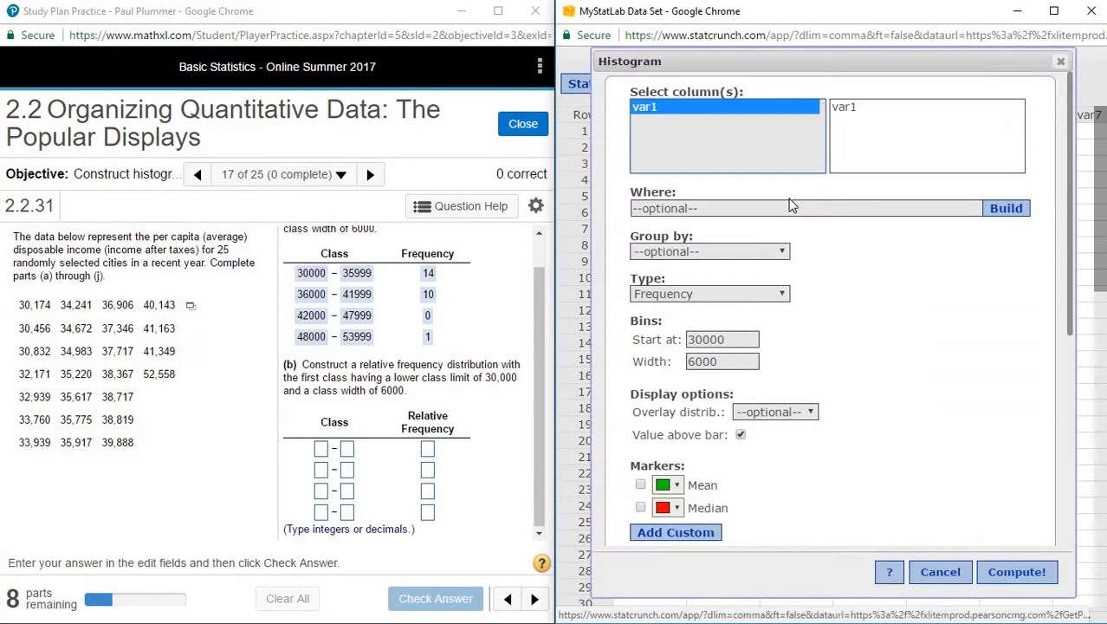
left_click(685, 297)
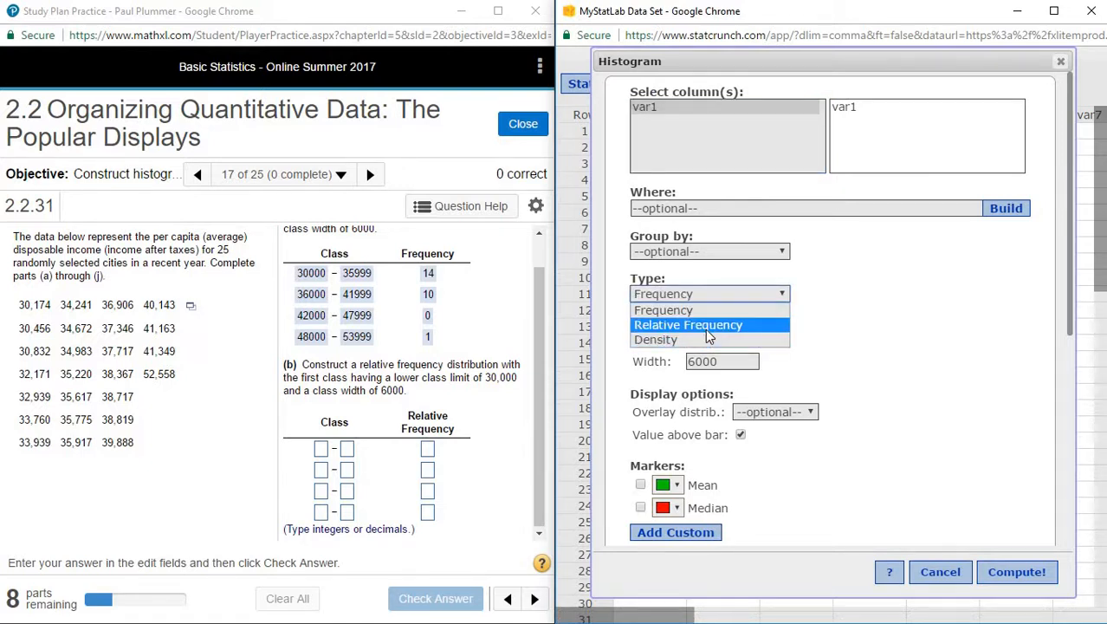
left_click(705, 325)
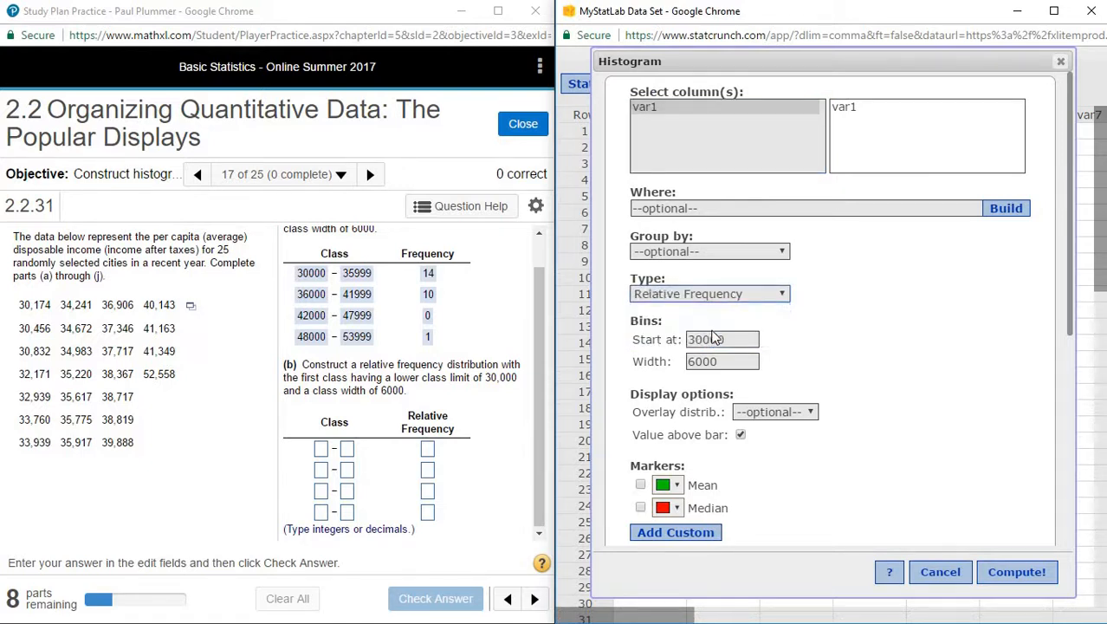
left_click(1019, 574)
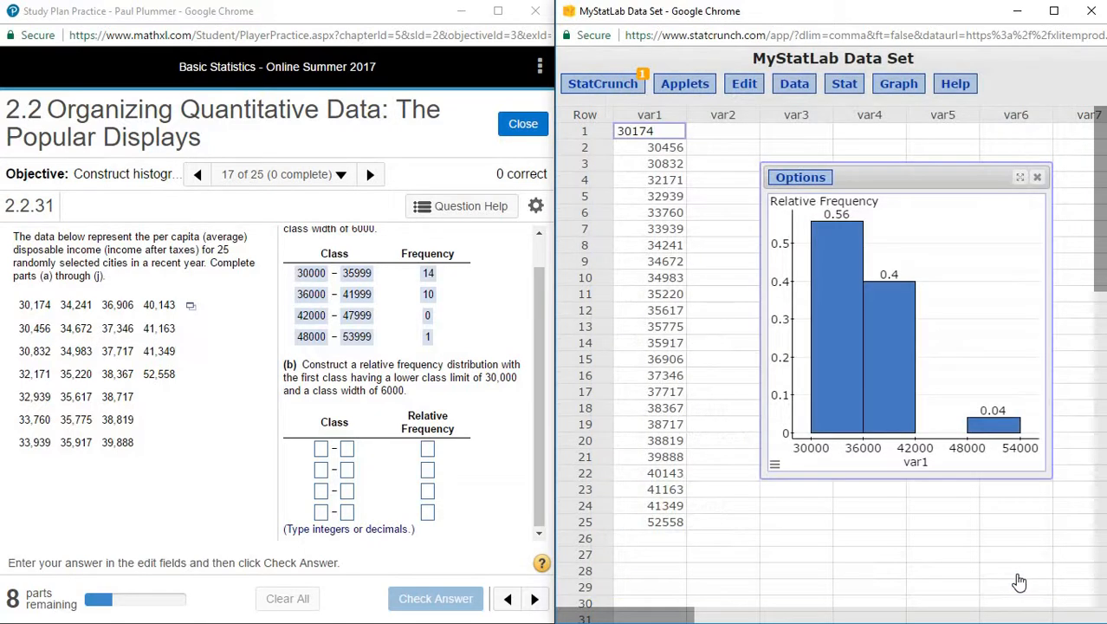